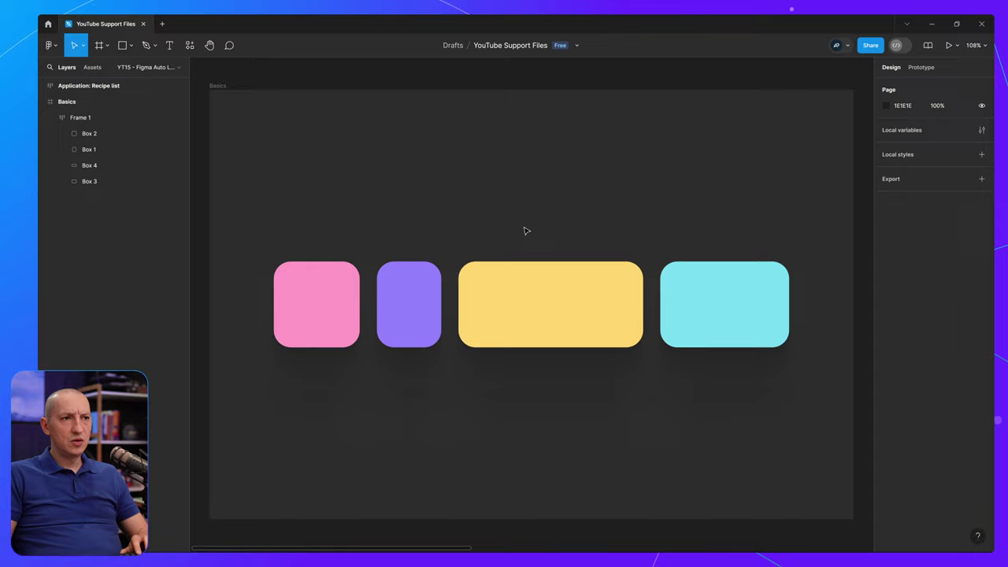
# Step: Move the box row (Frame 1) up to Y 108 and fix its width at 747, leaving the cyan box overflowing
pyautogui.click(344, 311)
pyautogui.click(313, 313)
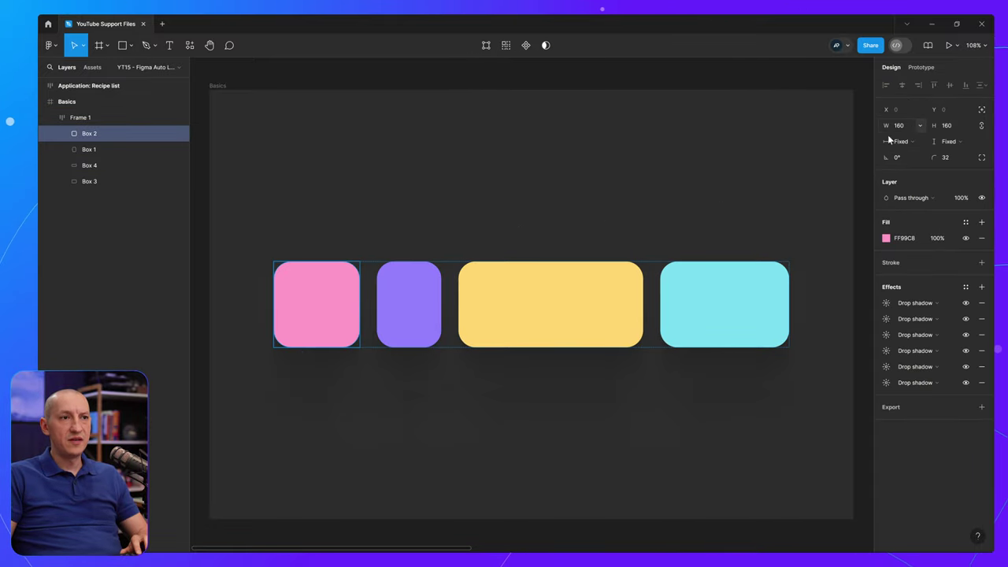
pyautogui.click(453, 294)
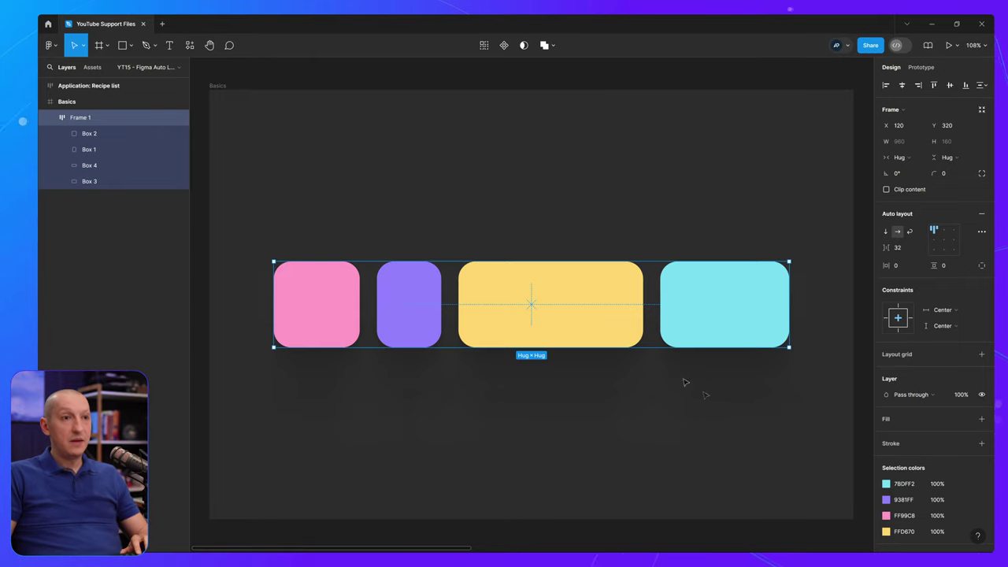
pyautogui.moveTo(607, 290); pyautogui.dragTo(605, 173)
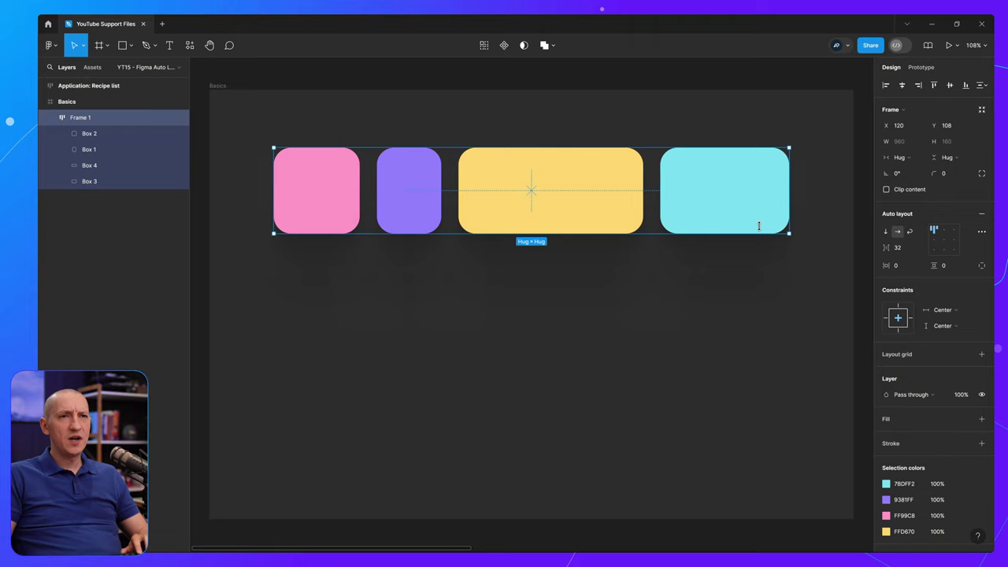
pyautogui.moveTo(790, 185); pyautogui.dragTo(676, 173)
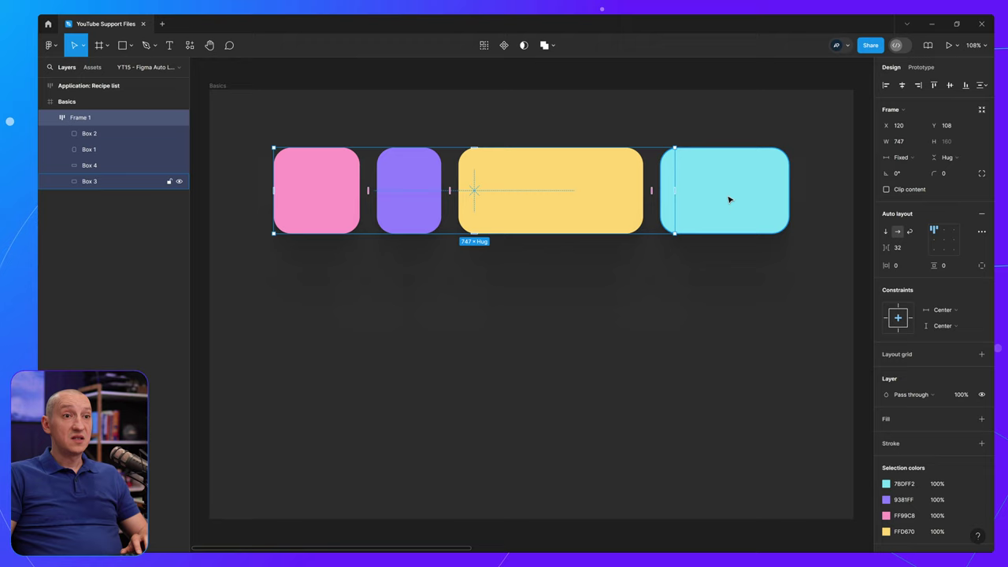
pyautogui.click(728, 221)
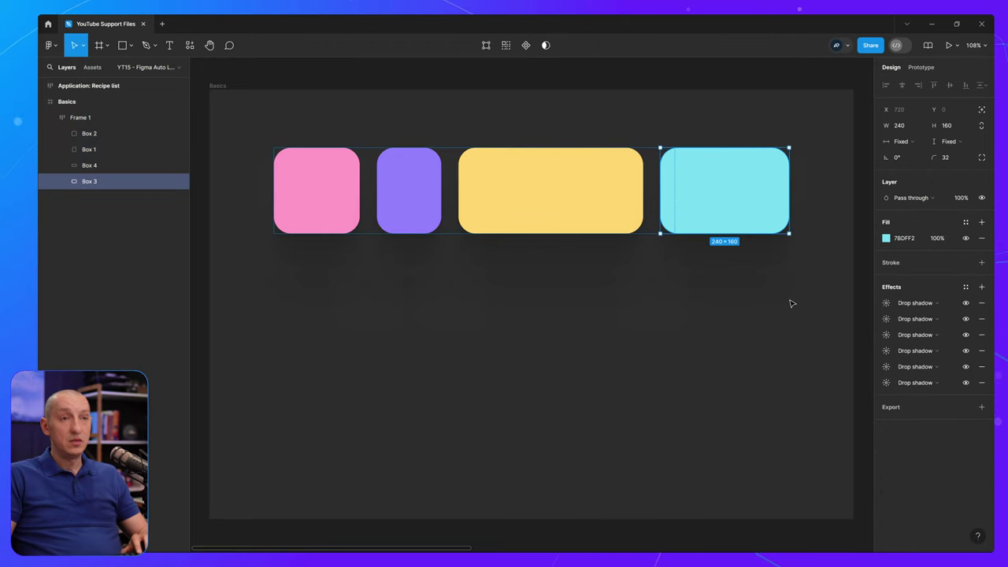
# Step: Measure the cyan box's spacing, then cut it and paste it below the pink box
pyautogui.press('alt')
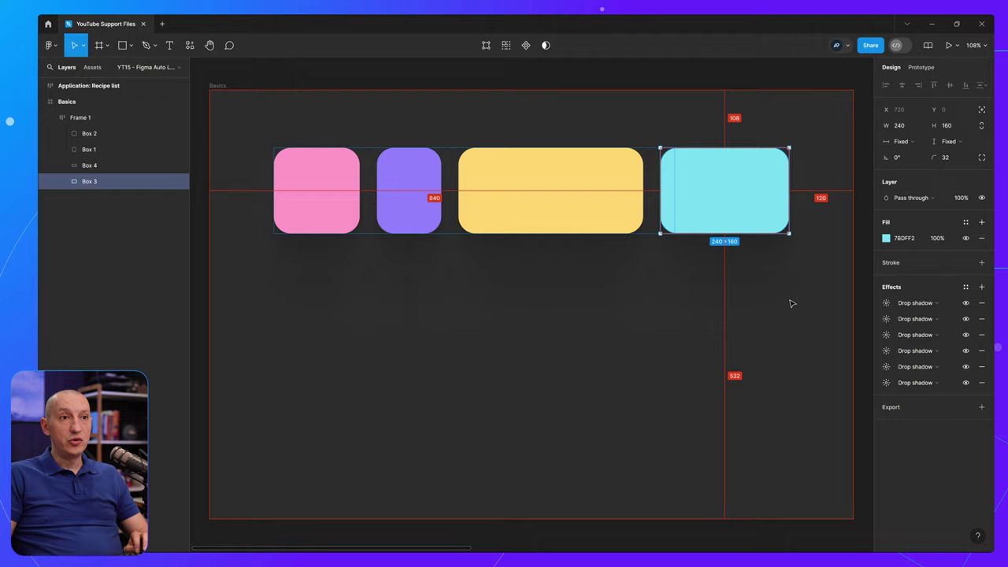
pyautogui.press('Delete')
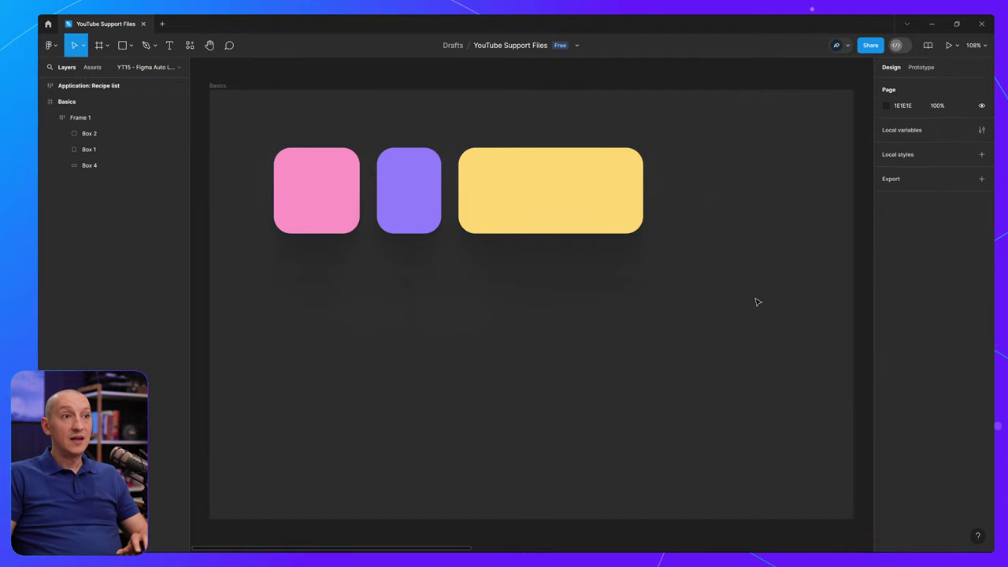
pyautogui.rightClick(318, 295)
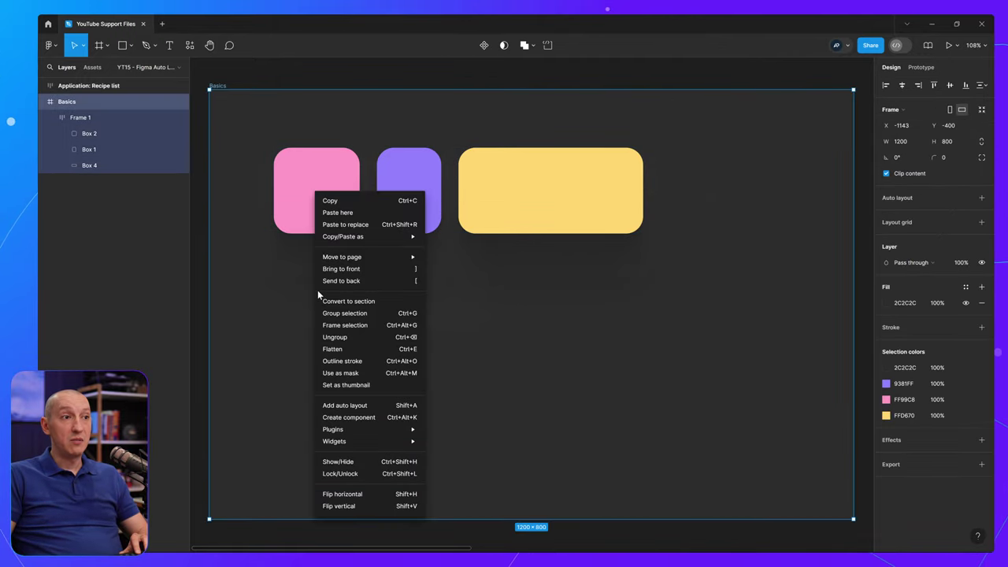
pyautogui.click(337, 212)
pyautogui.moveTo(390, 335); pyautogui.dragTo(339, 290)
# Step: Stack all four boxes in a vertical auto layout, inspect it, then undo back to the single row
pyautogui.click(247, 178)
pyautogui.moveTo(236, 158); pyautogui.dragTo(356, 300)
pyautogui.hotkey('shift', 'a')
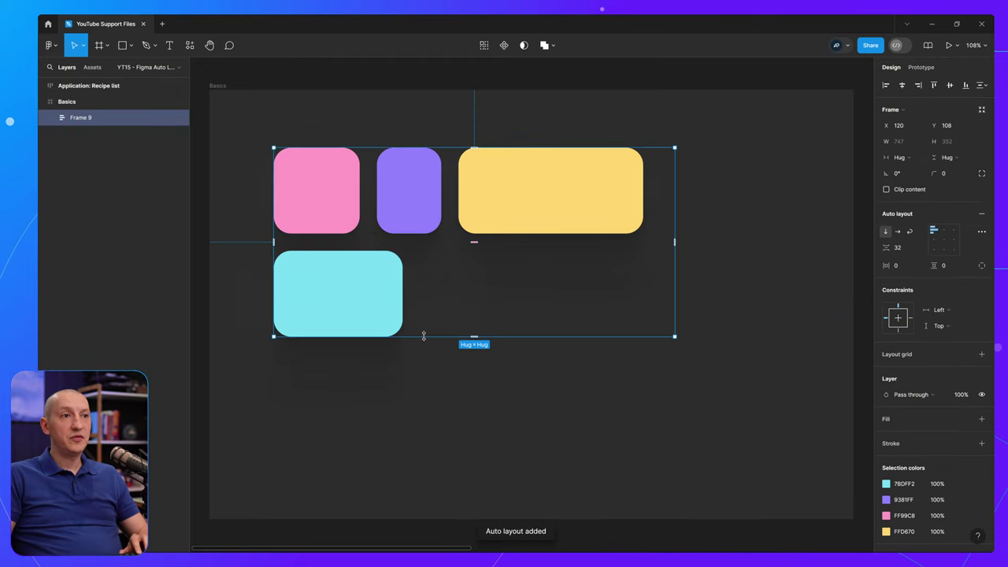
pyautogui.moveTo(473, 242)
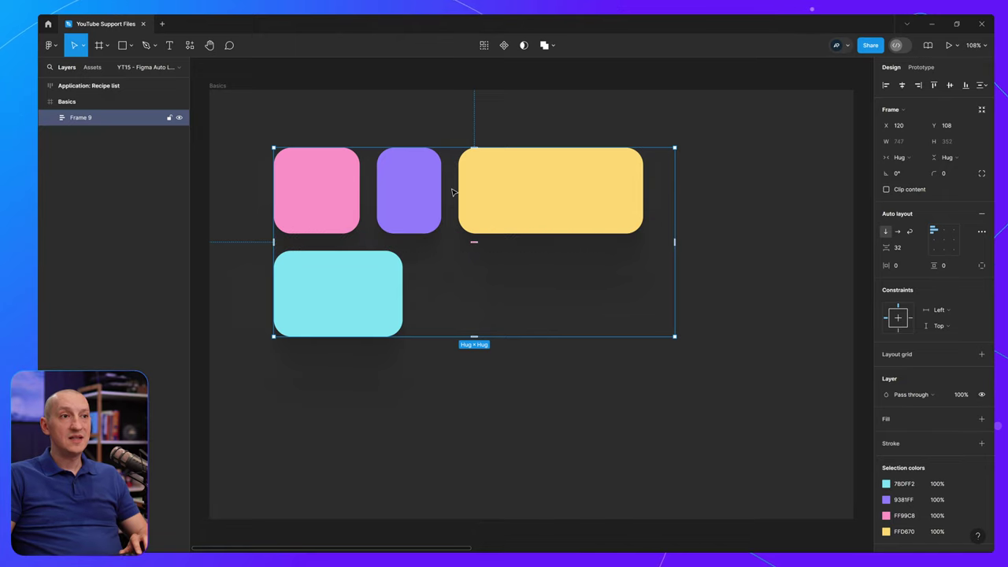
pyautogui.hotkey('shift', 'a')
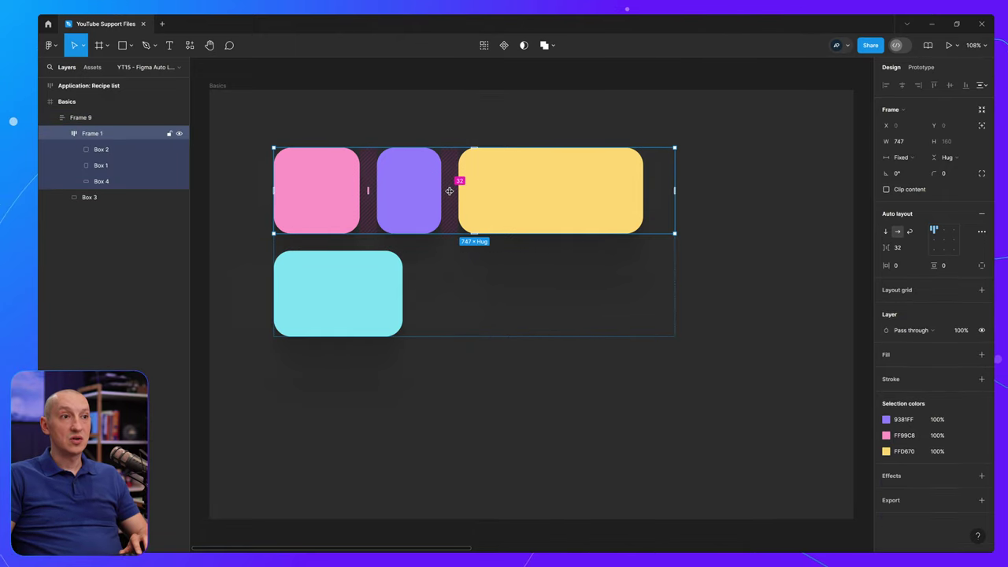
pyautogui.click(477, 246)
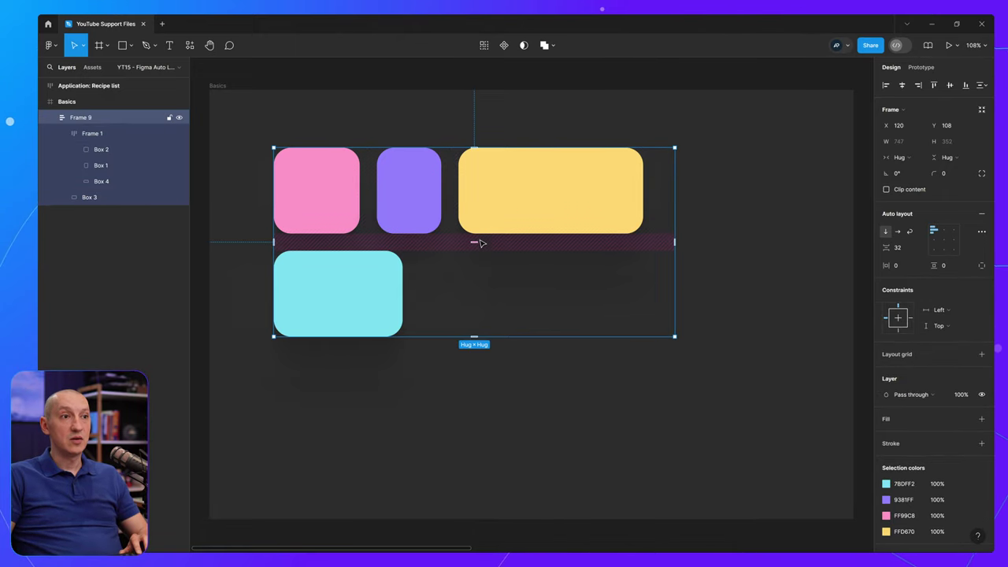
pyautogui.click(525, 423)
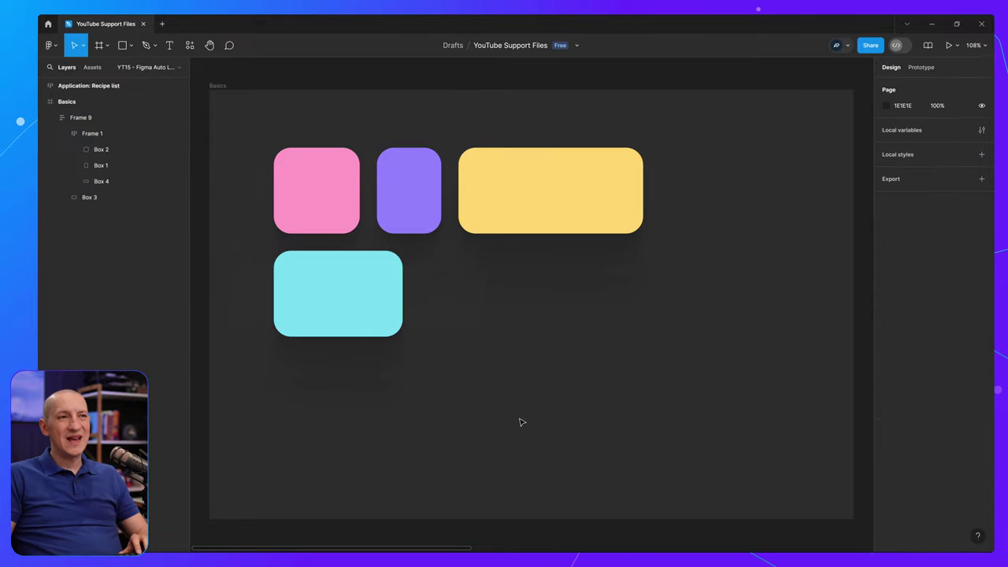
pyautogui.hotkey('ctrl', 'z')
pyautogui.hotkey('ctrl', 'z')
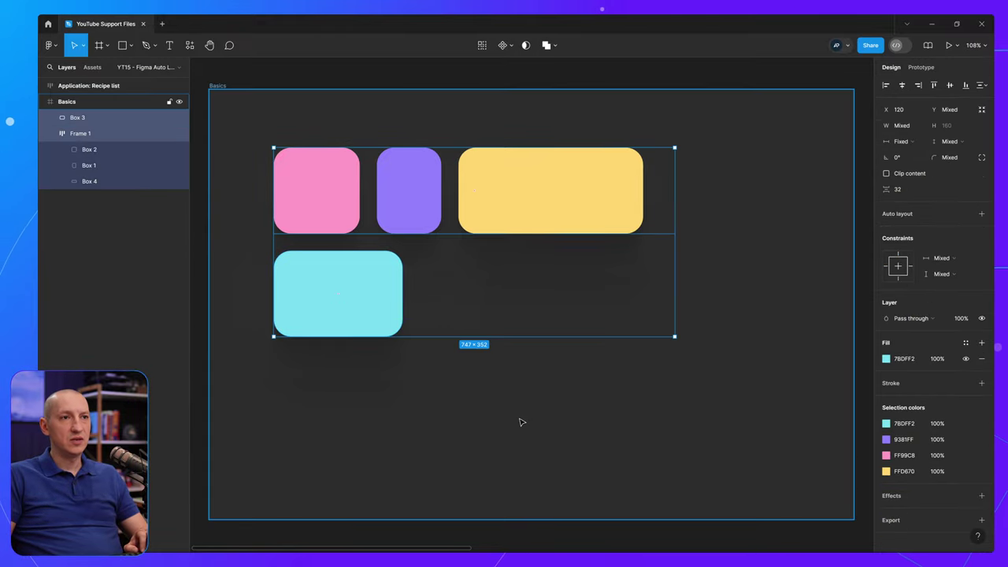
pyautogui.hotkey('ctrl', 'z')
pyautogui.hotkey('ctrl', 'z')
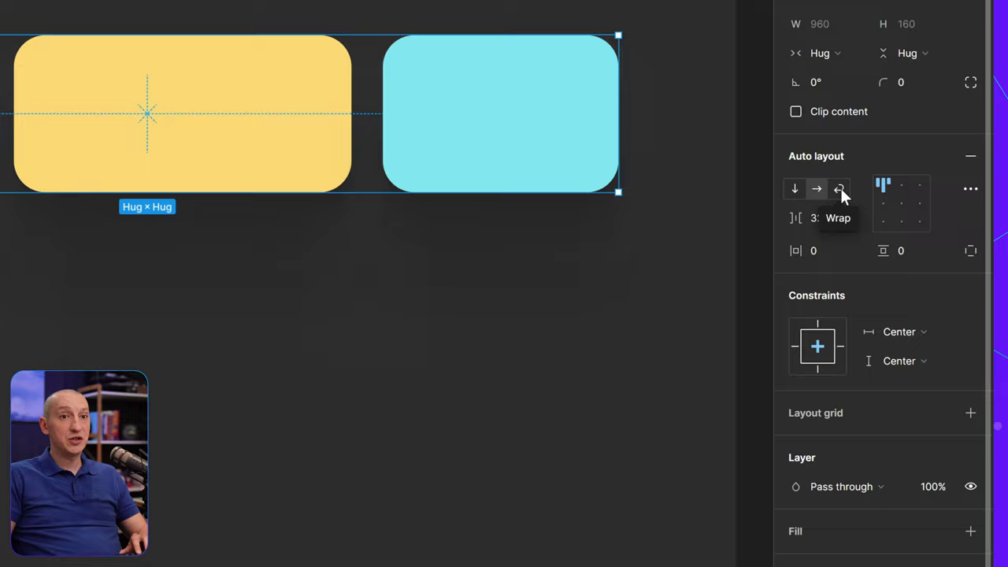
# Step: Set Frame 1's auto layout direction to Wrap, recentre it, and narrow it to 475 wide
pyautogui.click(841, 189)
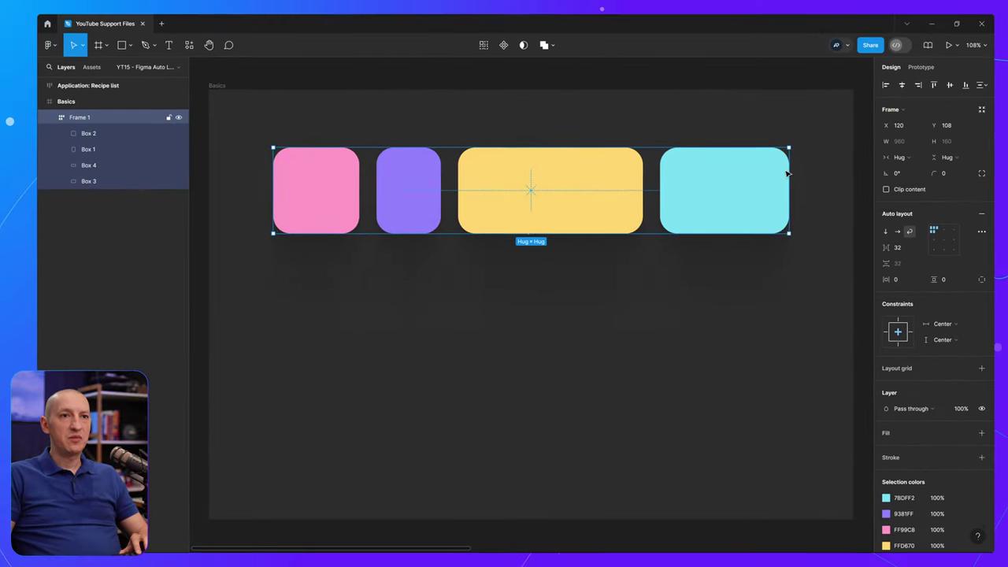
pyautogui.moveTo(789, 167); pyautogui.dragTo(680, 176)
pyautogui.moveTo(591, 142); pyautogui.dragTo(661, 239)
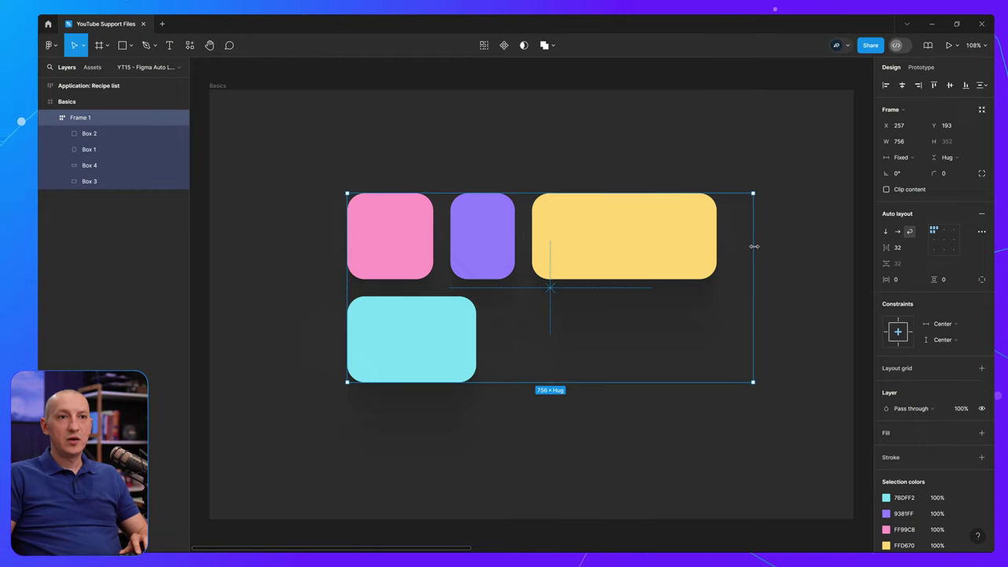
pyautogui.moveTo(753, 245); pyautogui.dragTo(678, 254)
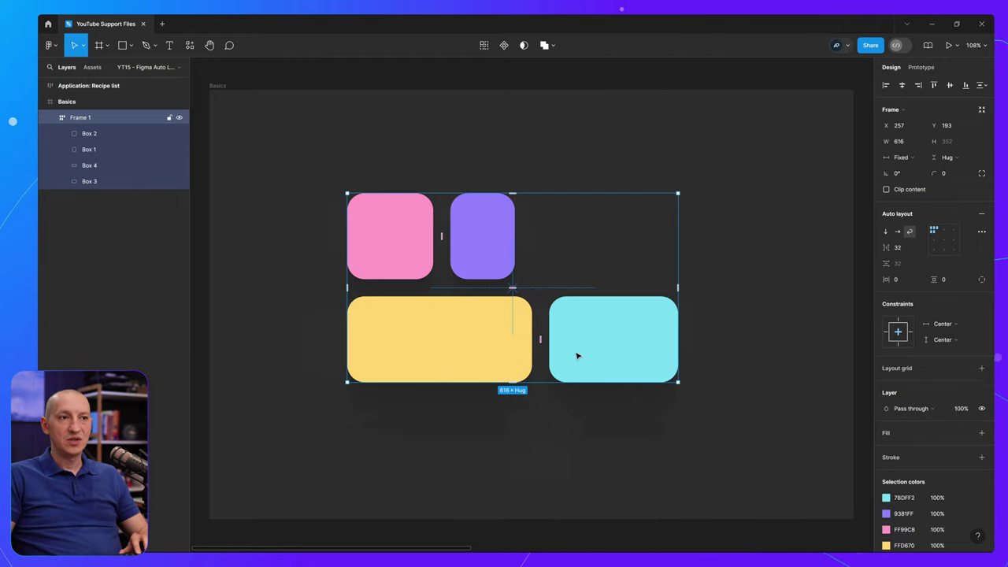
pyautogui.moveTo(676, 244); pyautogui.dragTo(602, 246)
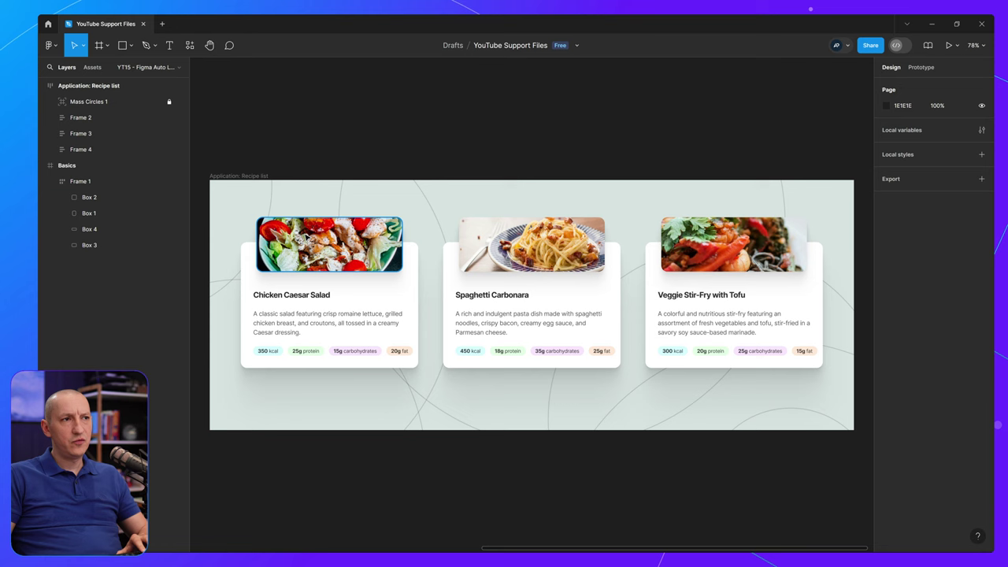
# Step: Zoom to the Chicken Caesar Salad card (Frame 2), then select the Application: Recipe list frame
pyautogui.click(81, 117)
pyautogui.hotkey('shift', '2')
pyautogui.click(722, 134)
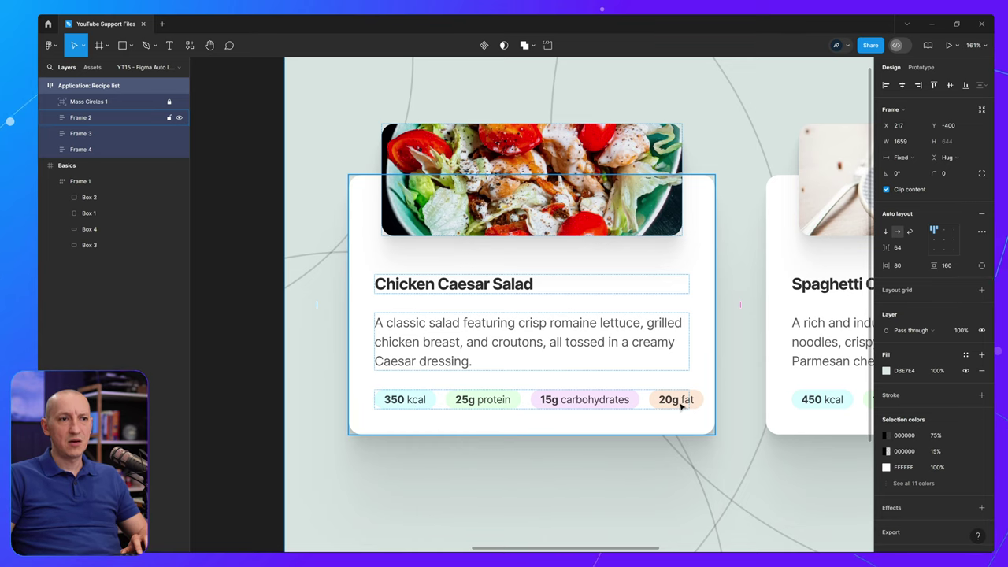
# Step: Narrow the Chicken Caesar Salad card to test text reflow, then undo to its original width
pyautogui.click(707, 228)
pyautogui.moveTo(715, 291); pyautogui.dragTo(584, 297)
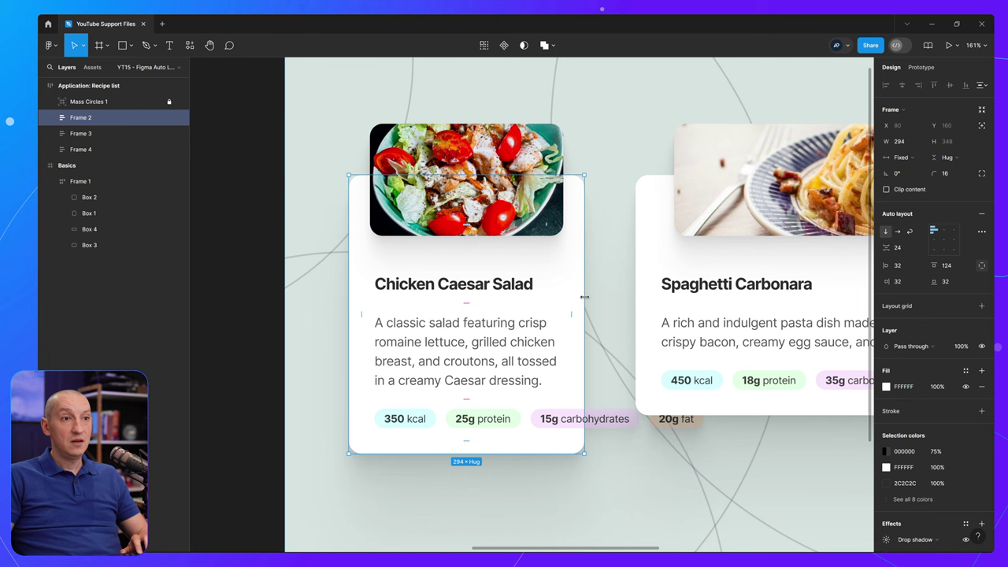
pyautogui.hotkey('ctrl', 'z')
# Step: Inspect the title, description, tag row and the 350 kcal, 25g protein, 15g carbohydrates, 20g fat pills
pyautogui.click(497, 285)
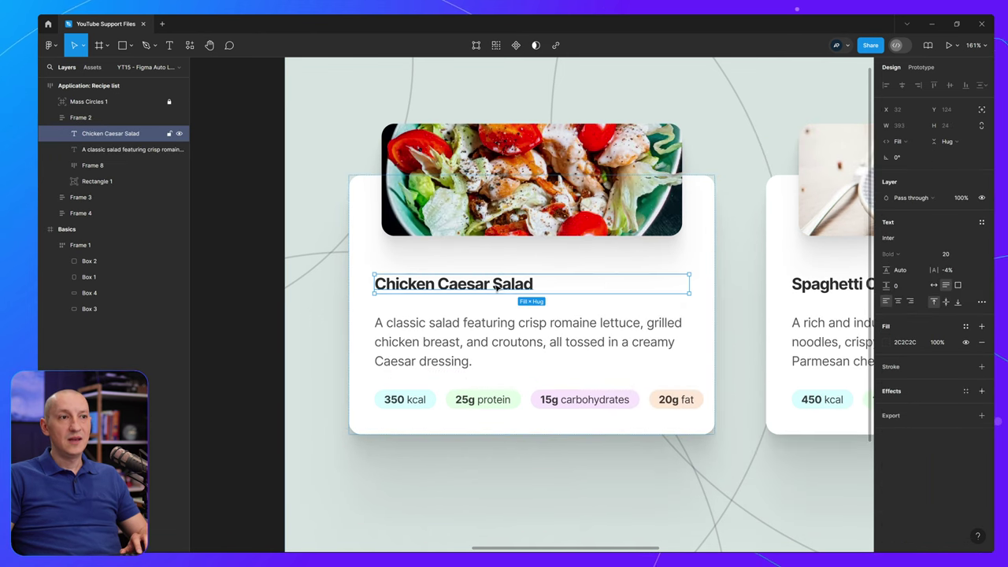
pyautogui.click(516, 341)
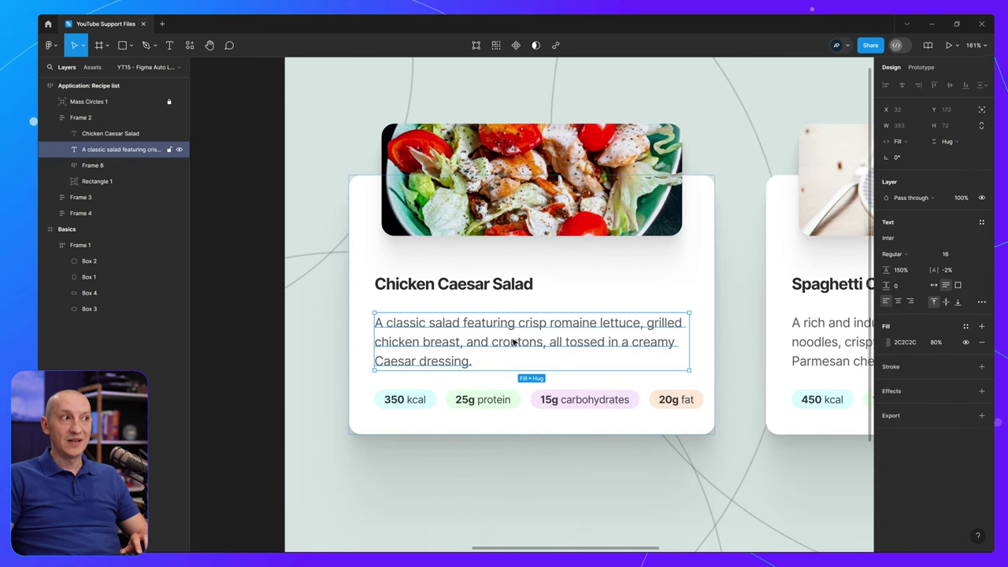
pyautogui.click(601, 404)
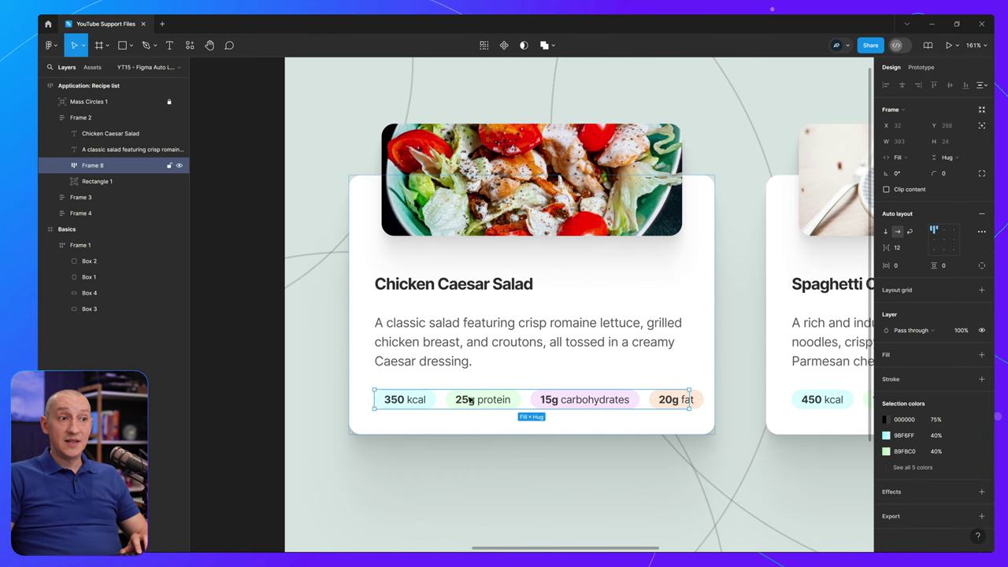
pyautogui.click(413, 404)
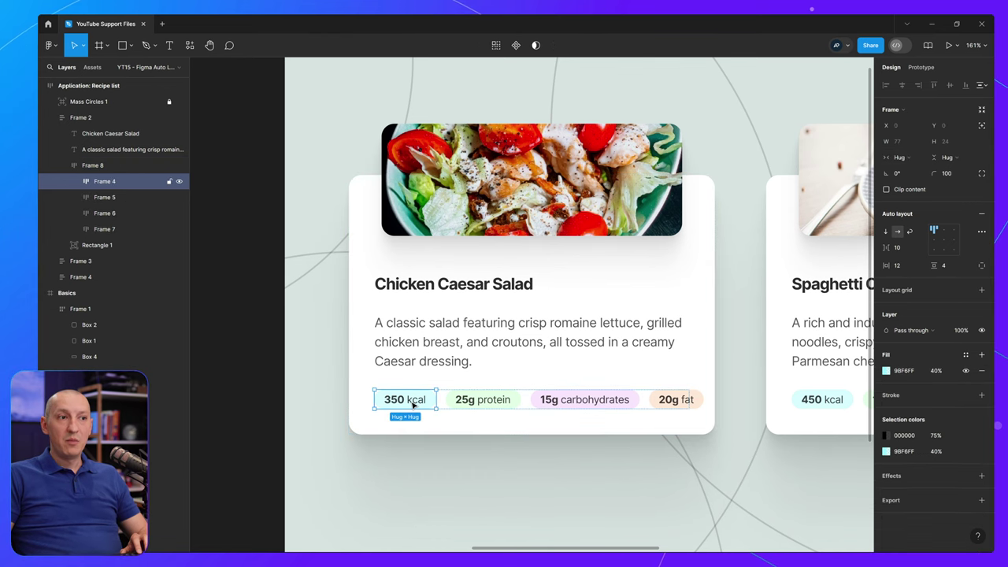
pyautogui.click(483, 402)
pyautogui.click(590, 403)
pyautogui.click(675, 402)
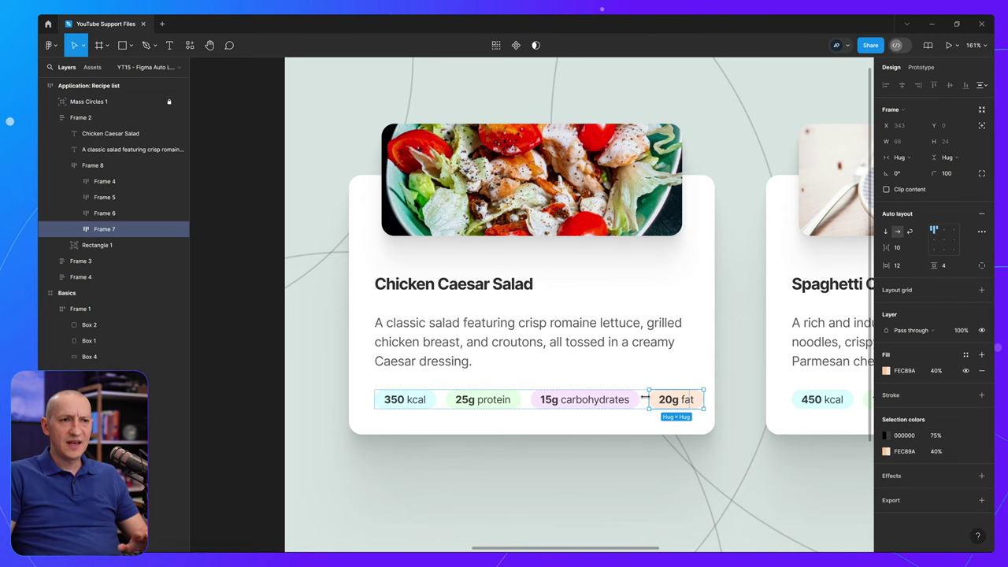
pyautogui.click(644, 402)
pyautogui.moveTo(645, 402)
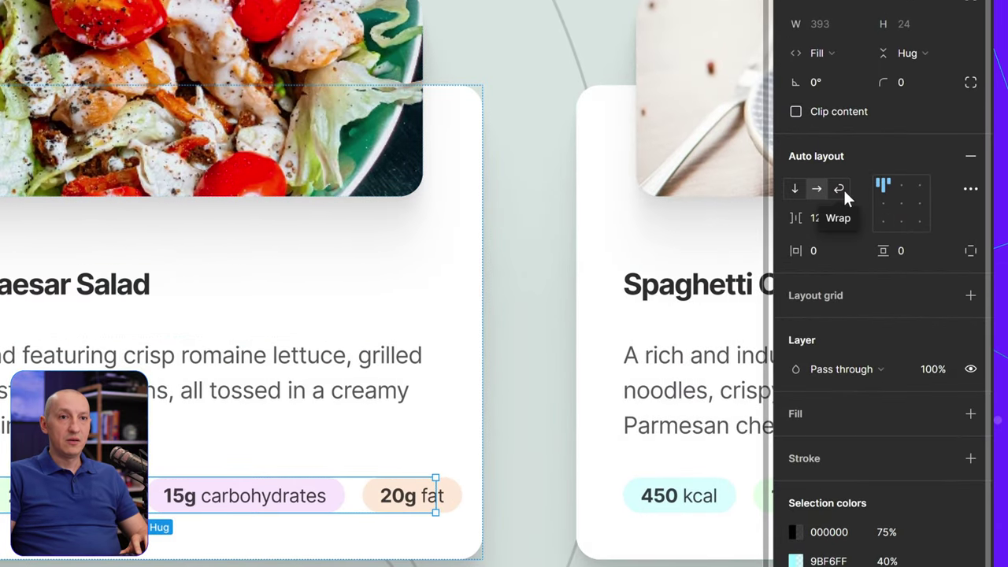
# Step: Set the pill row to Wrap, then narrow and widen the card to 506 so all pills fit
pyautogui.click(846, 190)
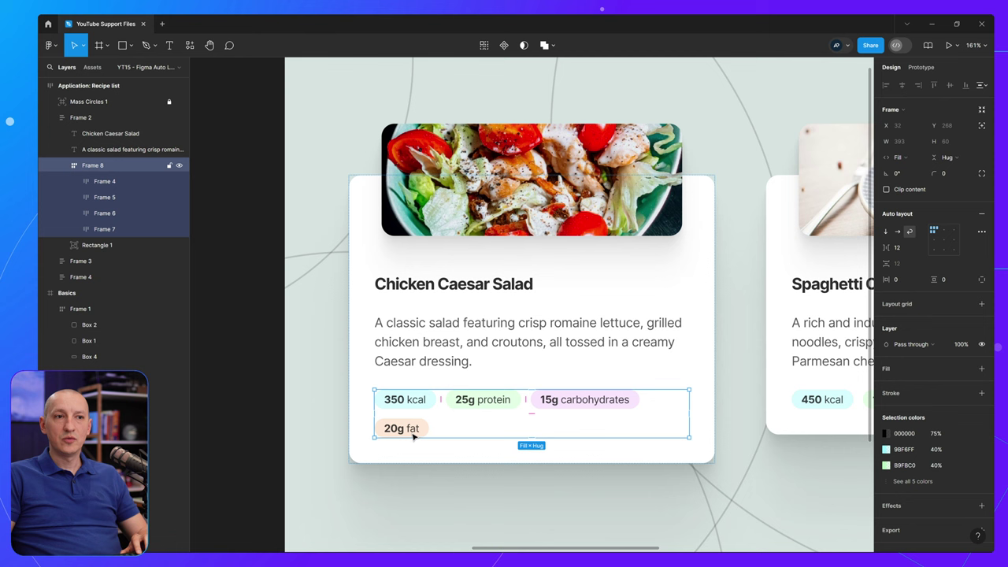
pyautogui.press('Escape')
pyautogui.moveTo(714, 261); pyautogui.dragTo(567, 265)
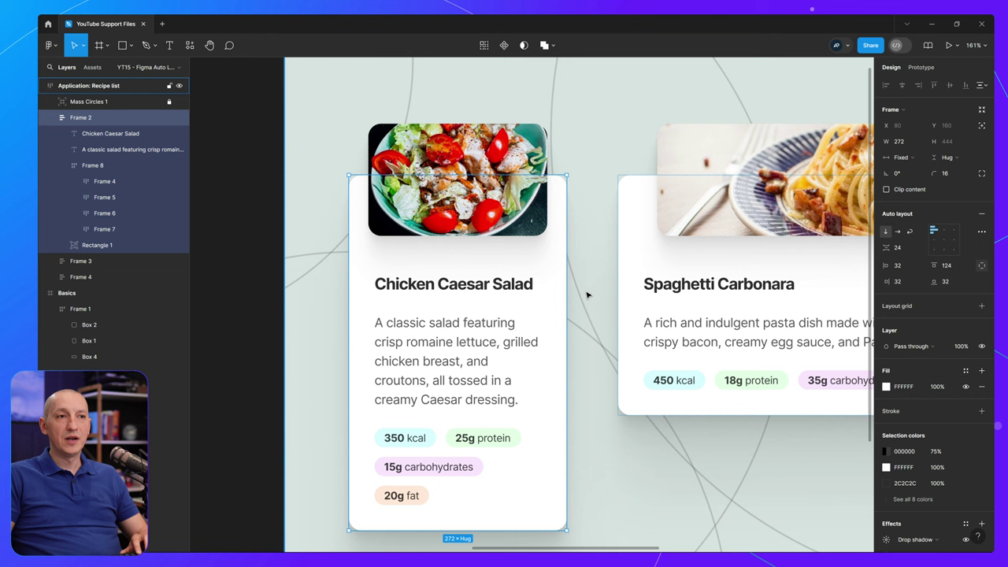
pyautogui.moveTo(567, 289); pyautogui.dragTo(651, 289)
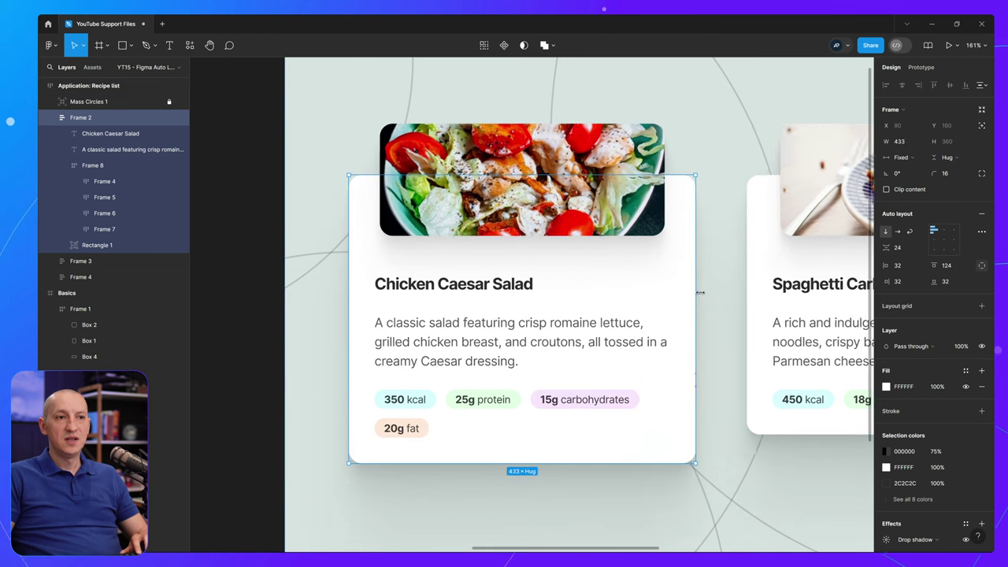
pyautogui.moveTo(700, 292); pyautogui.dragTo(755, 291)
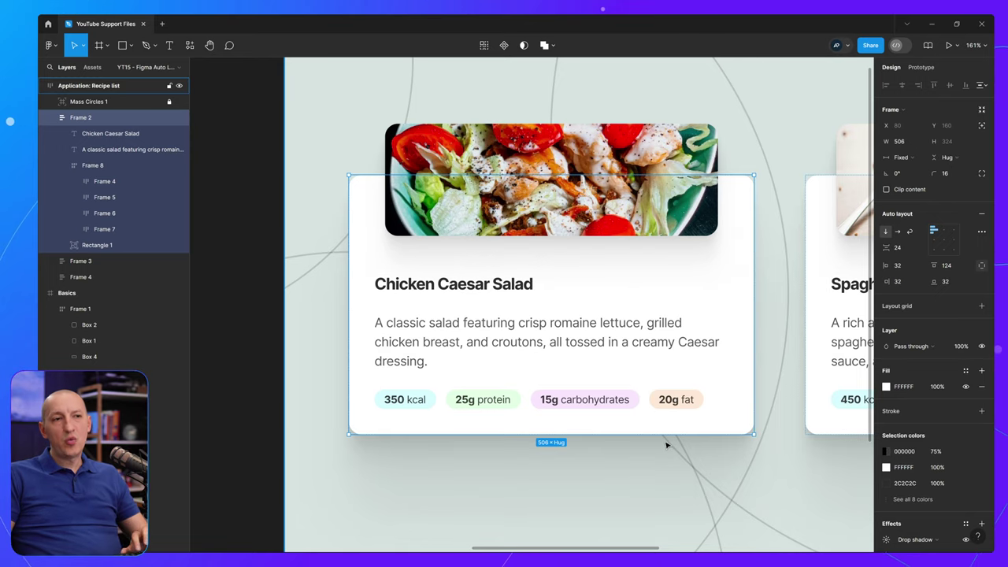
# Step: Try a 22 horizontal and 40 vertical pill gap, then narrow the card to 444 wide
pyautogui.click(587, 401)
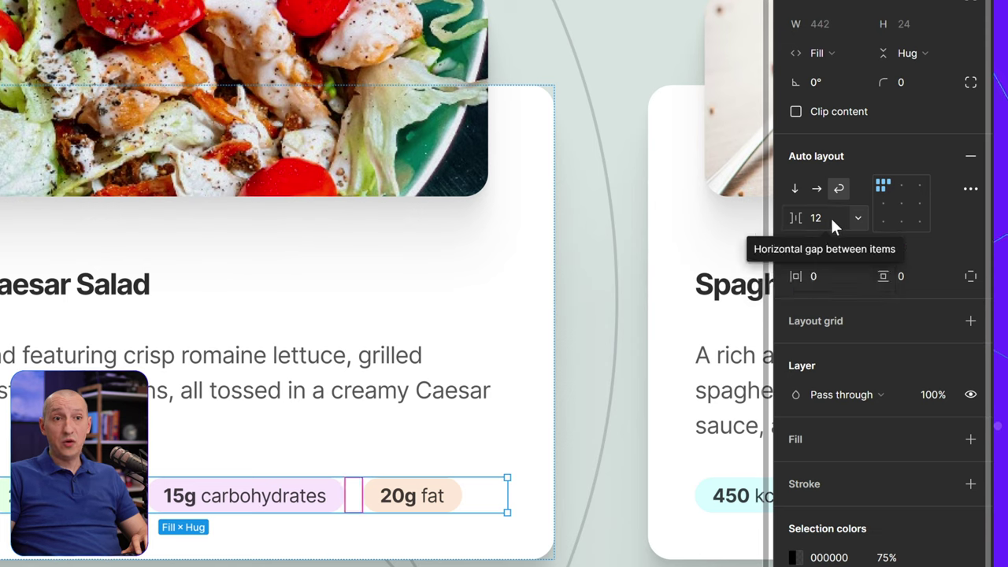
pyautogui.moveTo(797, 219); pyautogui.dragTo(817, 219)
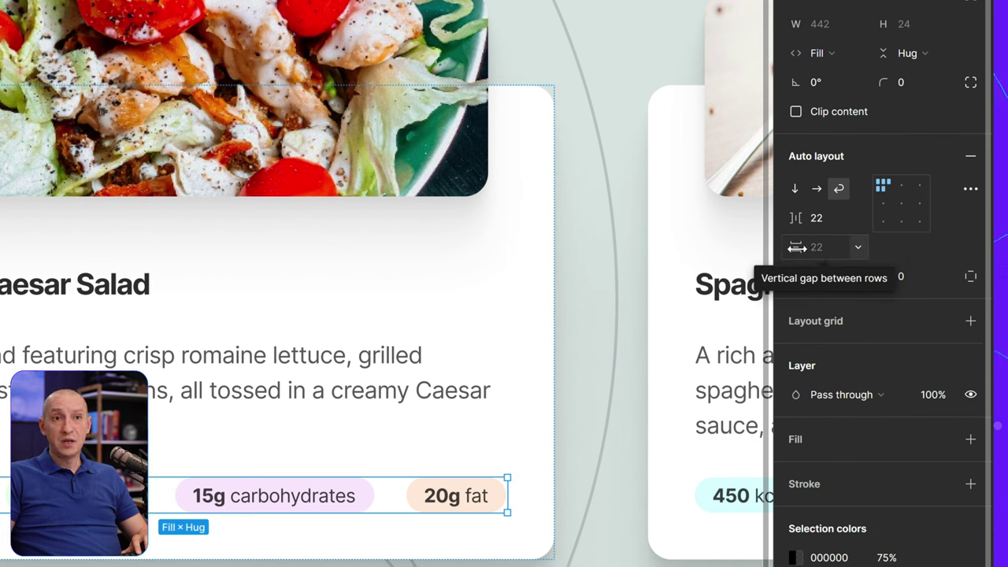
pyautogui.moveTo(797, 248); pyautogui.dragTo(802, 248)
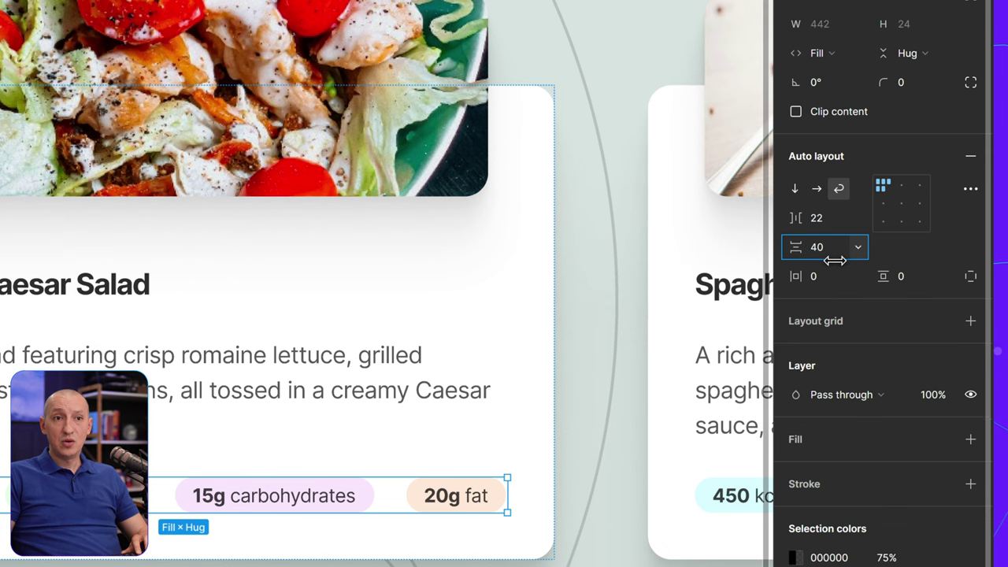
pyautogui.click(533, 288)
pyautogui.moveTo(556, 281); pyautogui.dragTo(463, 281)
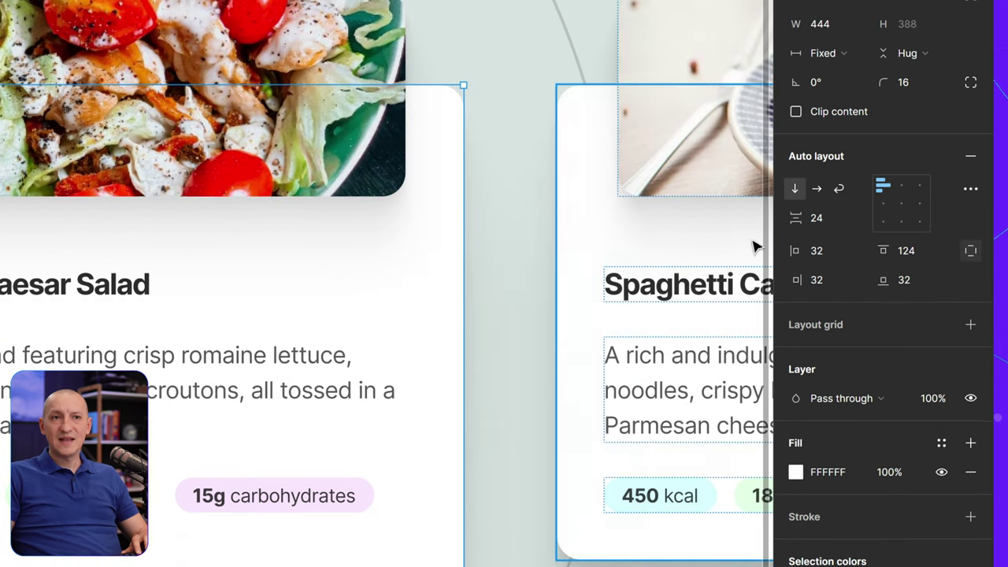
# Step: Reset the pill row's vertical gap and set the horizontal gap to 12
pyautogui.click(244, 512)
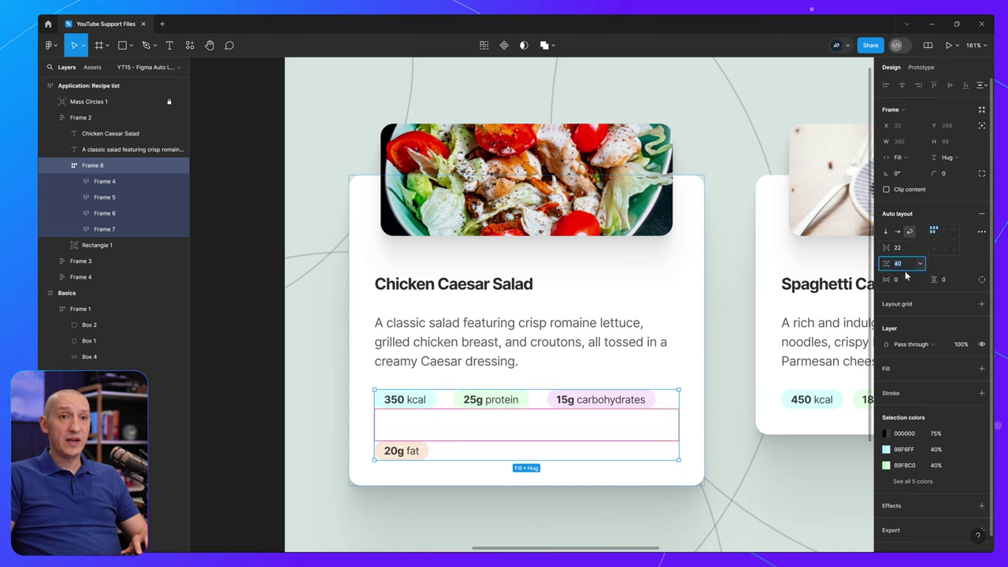
pyautogui.press('BackSpace')
pyautogui.press('Return')
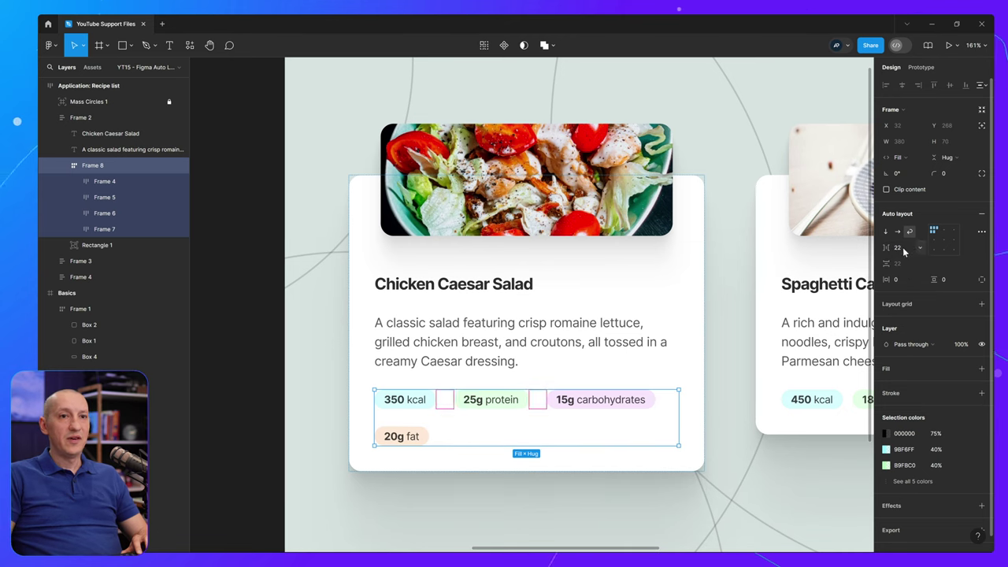
pyautogui.click(905, 249)
pyautogui.write('12')
pyautogui.press('Tab')
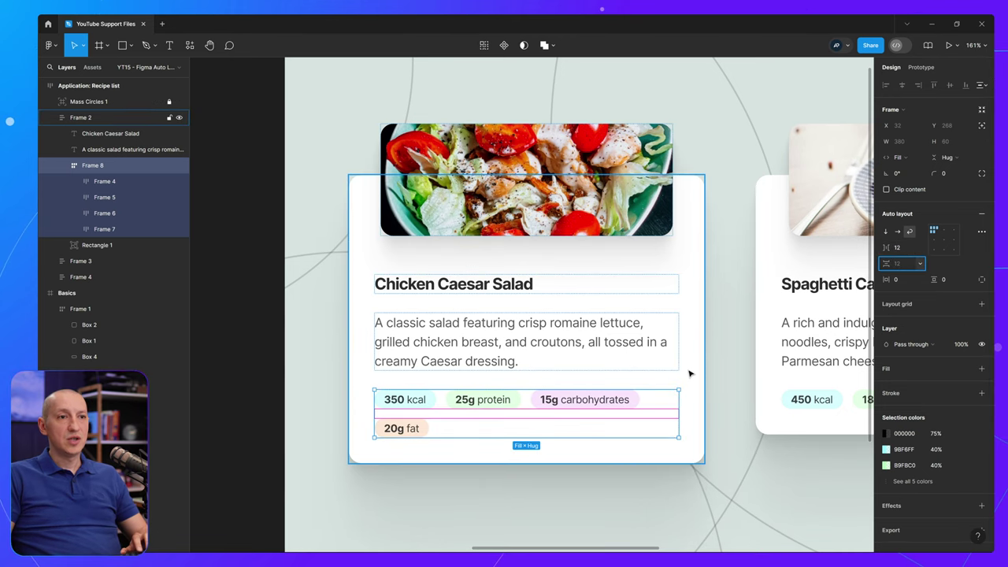
pyautogui.click(730, 302)
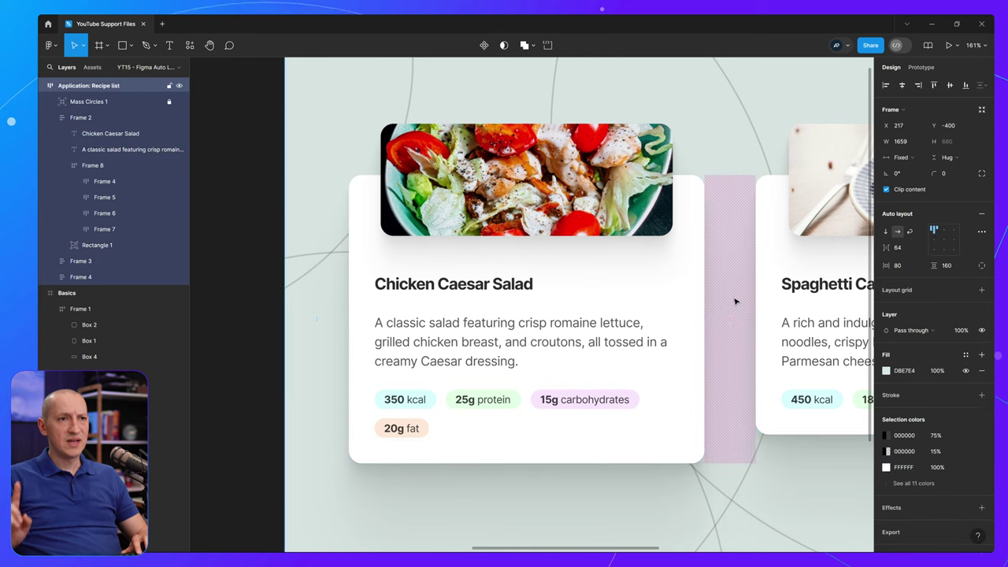
# Step: Stretch the salad card wider, then resize it to 460 wide so 20g fat drops to a second row
pyautogui.click(608, 270)
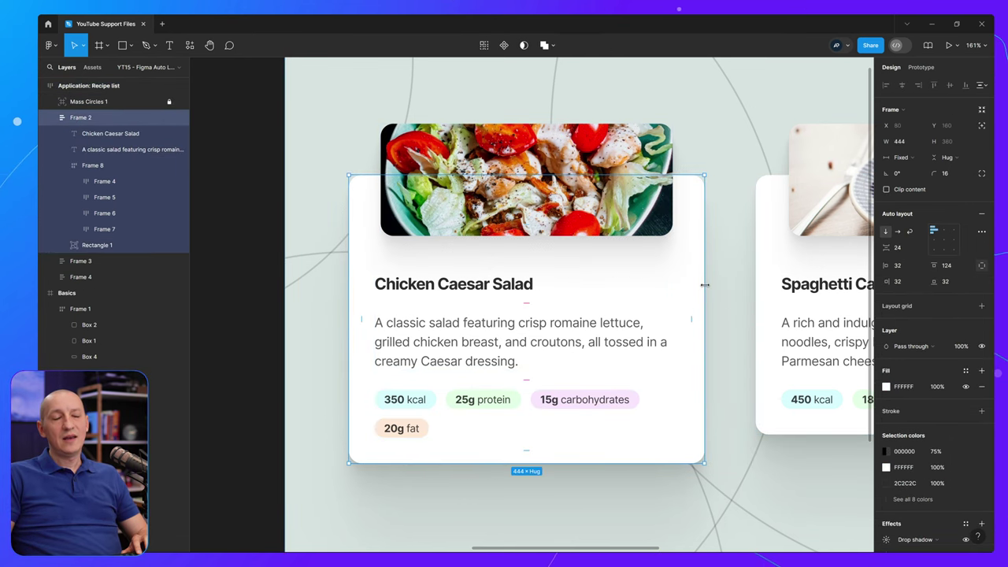
pyautogui.moveTo(705, 285); pyautogui.dragTo(533, 313)
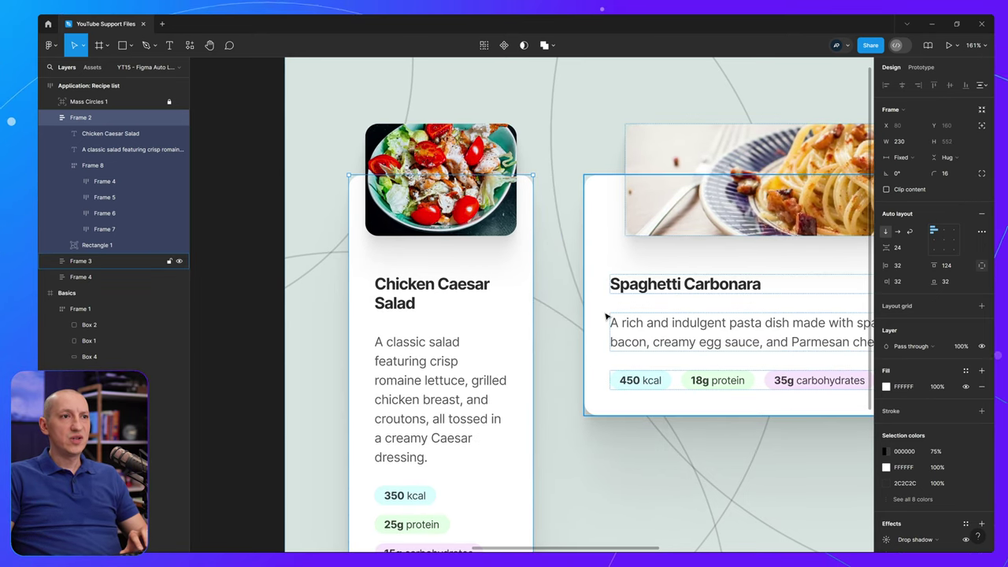
pyautogui.scroll(-4, 607, 316)
pyautogui.moveTo(381, 288); pyautogui.dragTo(511, 308)
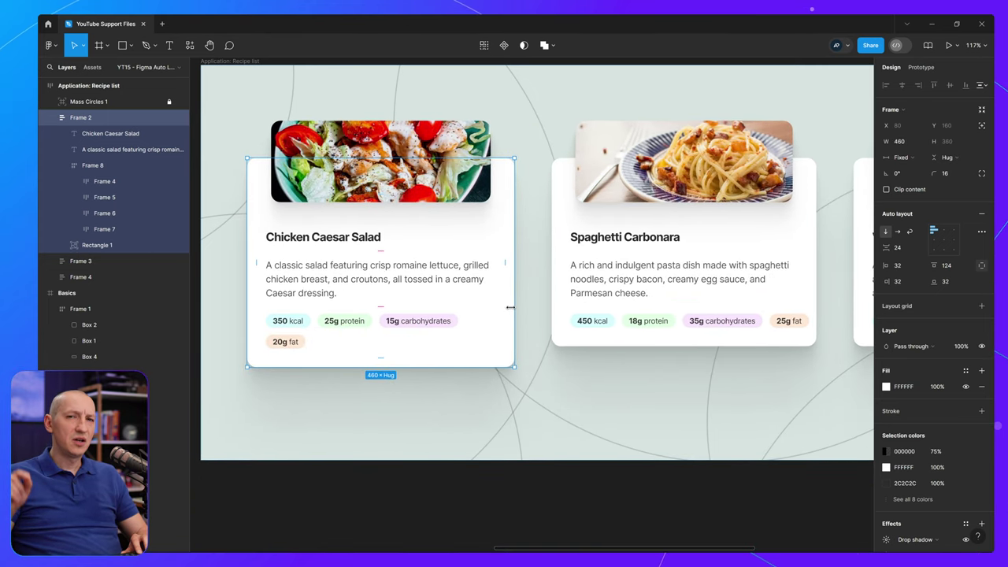